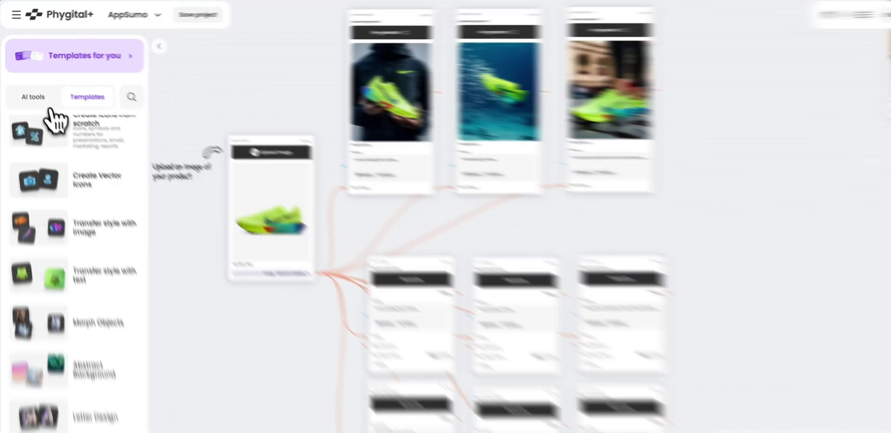
- Show the AI tools list and scroll through its generation, enhancement, prompt and utility tools
{"action": "left_click", "coordinate": [31, 93]}
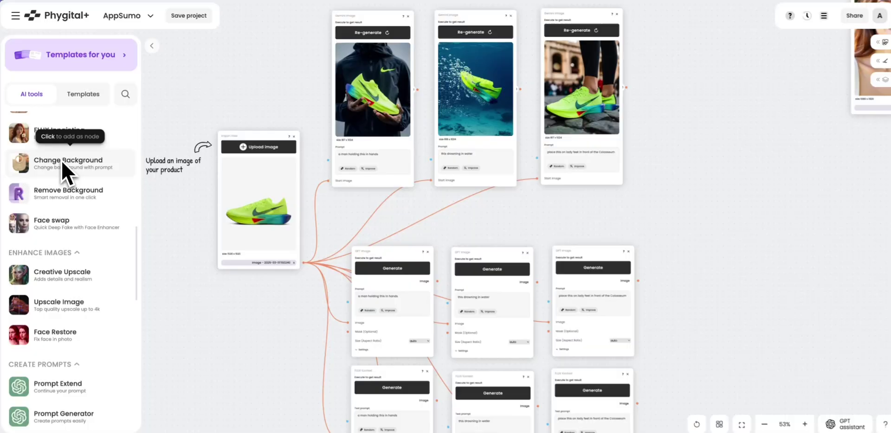
{"action": "scroll", "coordinate": [61, 160], "scroll_direction": "up", "scroll_amount": 5}
{"action": "scroll", "coordinate": [61, 160], "scroll_direction": "up", "scroll_amount": 5}
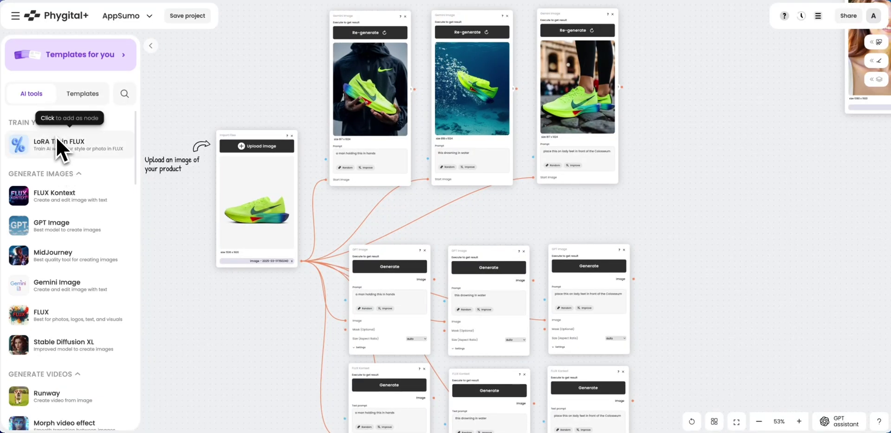
{"action": "scroll", "coordinate": [58, 176], "scroll_direction": "down", "scroll_amount": 1}
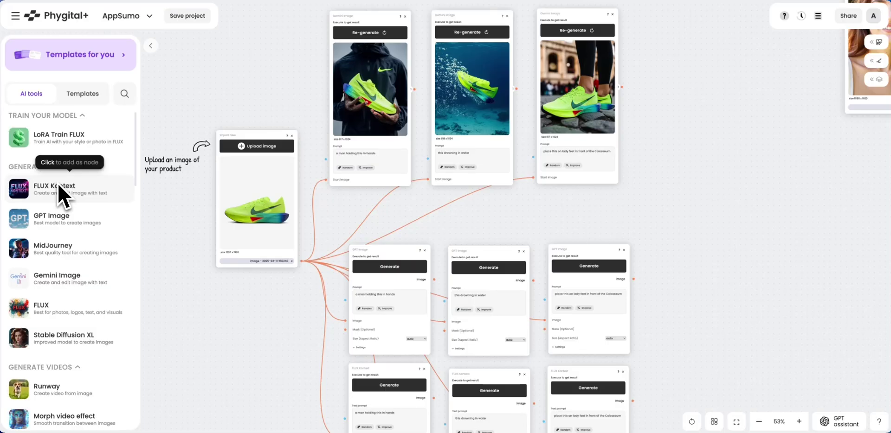
{"action": "scroll", "coordinate": [58, 190], "scroll_direction": "down", "scroll_amount": 1}
{"action": "scroll", "coordinate": [59, 198], "scroll_direction": "down", "scroll_amount": 3}
{"action": "scroll", "coordinate": [60, 199], "scroll_direction": "down", "scroll_amount": 3}
{"action": "scroll", "coordinate": [59, 198], "scroll_direction": "down", "scroll_amount": 3}
{"action": "scroll", "coordinate": [60, 198], "scroll_direction": "down", "scroll_amount": 3}
{"action": "scroll", "coordinate": [60, 195], "scroll_direction": "down", "scroll_amount": 7}
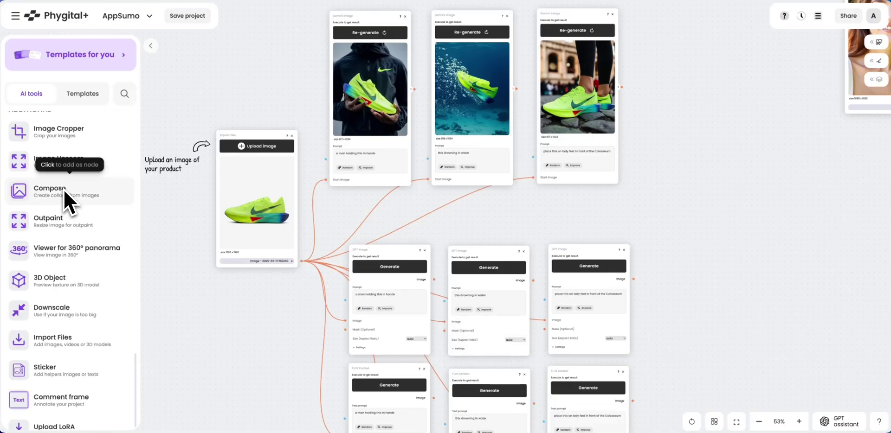
{"action": "scroll", "coordinate": [65, 192], "scroll_direction": "up", "scroll_amount": 5}
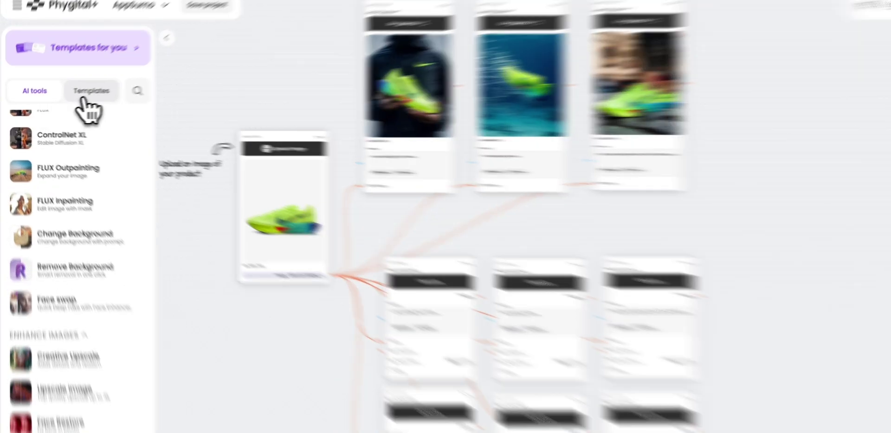
- Return to Templates and scroll past product mockups and photography to interior design and architecture
{"action": "left_click", "coordinate": [80, 95]}
{"action": "mouse_move", "coordinate": [139, 132]}
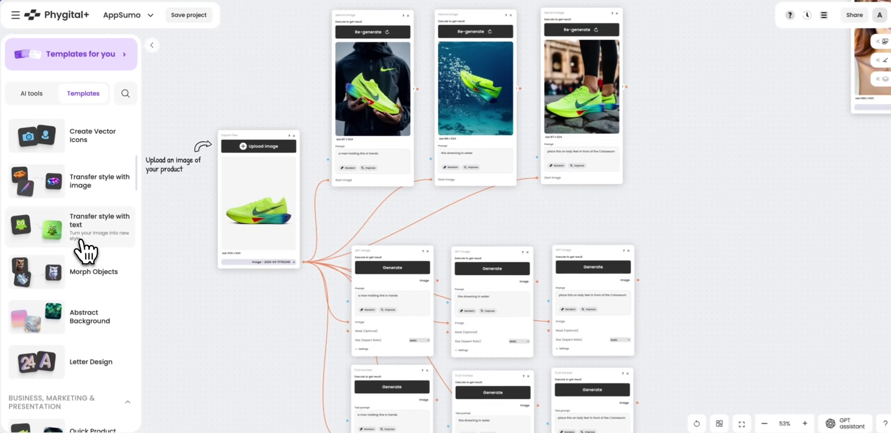
{"action": "scroll", "coordinate": [84, 246], "scroll_direction": "down", "scroll_amount": 2}
{"action": "scroll", "coordinate": [93, 268], "scroll_direction": "down", "scroll_amount": 2}
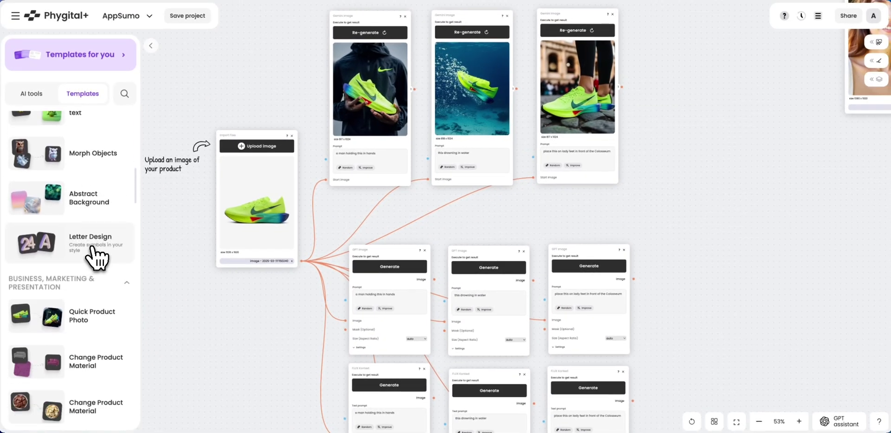
{"action": "scroll", "coordinate": [96, 258], "scroll_direction": "down", "scroll_amount": 5}
{"action": "scroll", "coordinate": [96, 258], "scroll_direction": "down", "scroll_amount": 2}
{"action": "scroll", "coordinate": [94, 258], "scroll_direction": "down", "scroll_amount": 3}
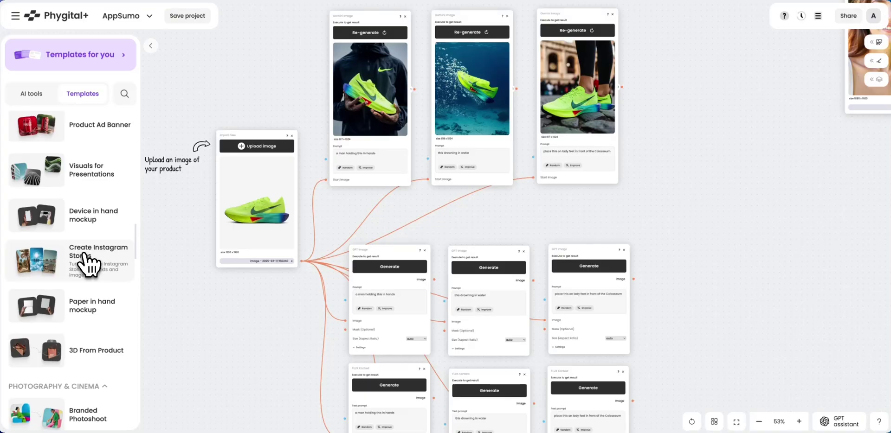
{"action": "scroll", "coordinate": [88, 264], "scroll_direction": "down", "scroll_amount": 1}
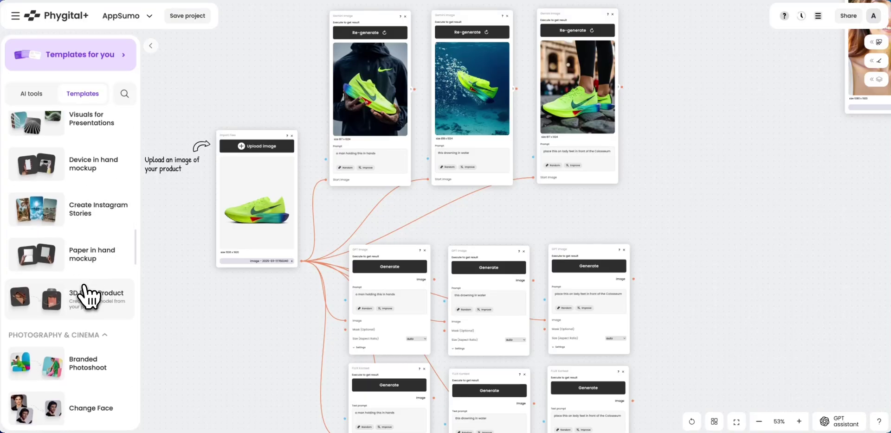
{"action": "scroll", "coordinate": [91, 300], "scroll_direction": "down", "scroll_amount": 2}
{"action": "scroll", "coordinate": [90, 304], "scroll_direction": "down", "scroll_amount": 3}
{"action": "scroll", "coordinate": [93, 237], "scroll_direction": "down", "scroll_amount": 7}
{"action": "scroll", "coordinate": [89, 256], "scroll_direction": "down", "scroll_amount": 4}
{"action": "scroll", "coordinate": [91, 257], "scroll_direction": "down", "scroll_amount": 2}
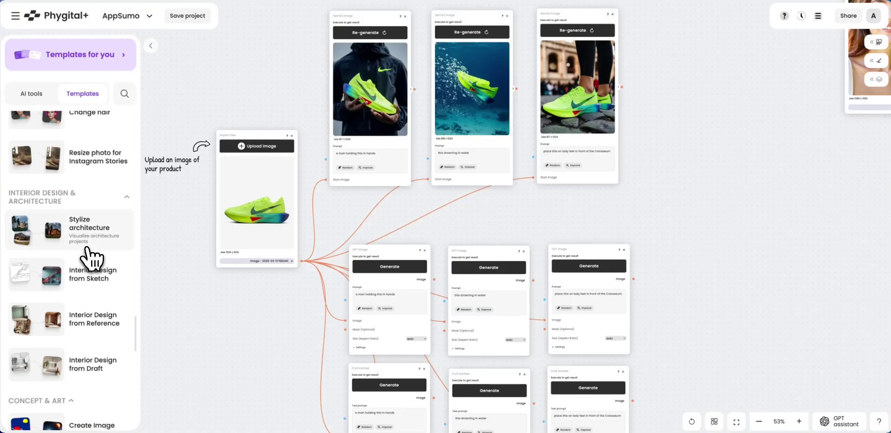
{"action": "scroll", "coordinate": [92, 259], "scroll_direction": "down", "scroll_amount": 1}
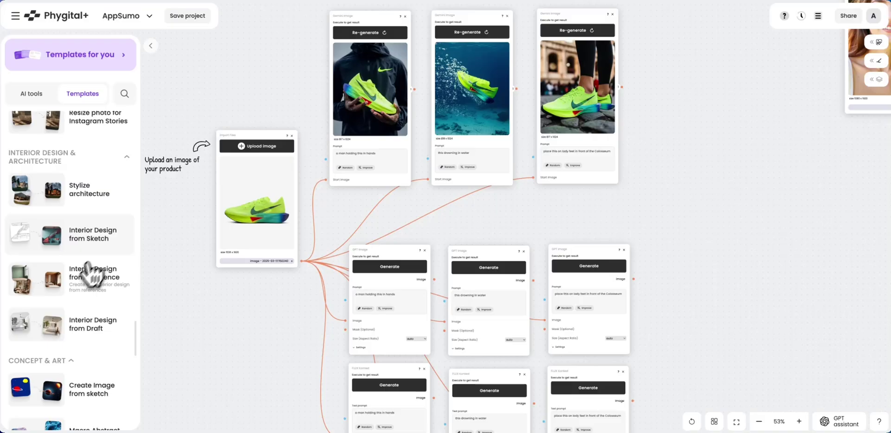
{"action": "scroll", "coordinate": [190, 303], "scroll_direction": "up", "scroll_amount": 1}
{"action": "scroll", "coordinate": [192, 304], "scroll_direction": "left", "scroll_amount": 2}
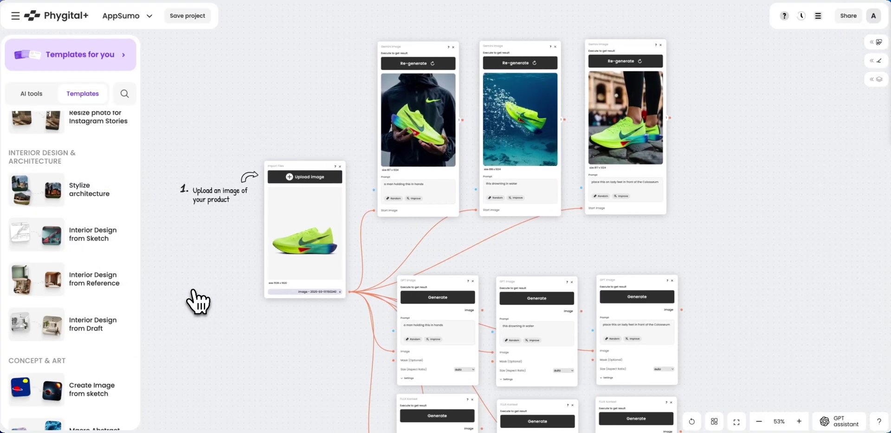
{"action": "scroll", "coordinate": [198, 302], "scroll_direction": "right", "scroll_amount": 2}
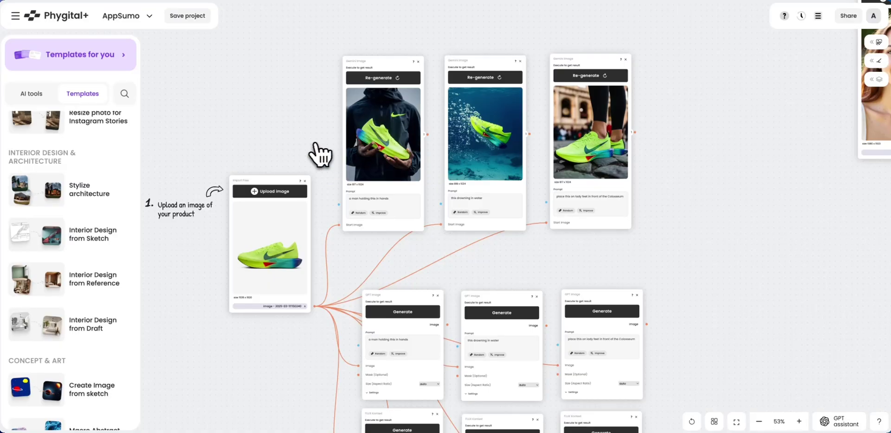
{"action": "scroll", "coordinate": [315, 144], "scroll_direction": "up", "scroll_amount": 1}
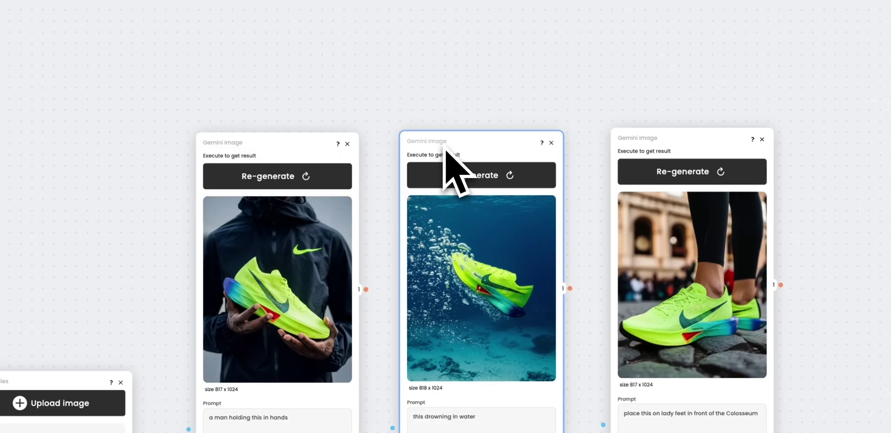
{"action": "mouse_move", "coordinate": [382, 134]}
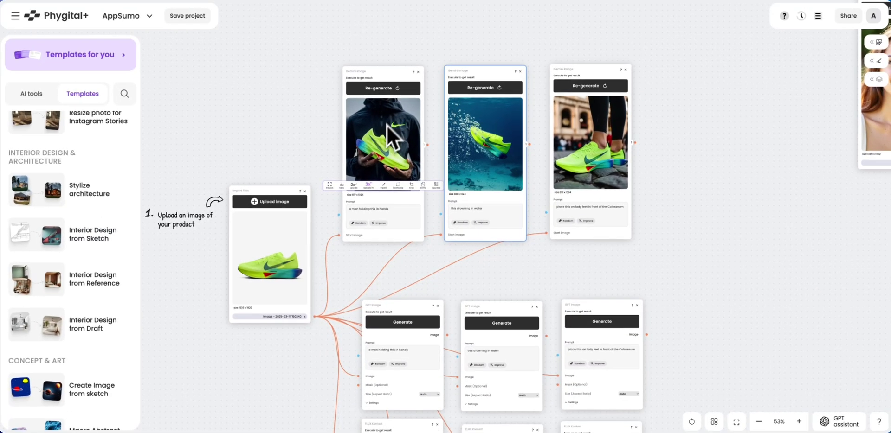
{"action": "scroll", "coordinate": [377, 166], "scroll_direction": "down", "scroll_amount": 2}
{"action": "scroll", "coordinate": [388, 251], "scroll_direction": "down", "scroll_amount": 5}
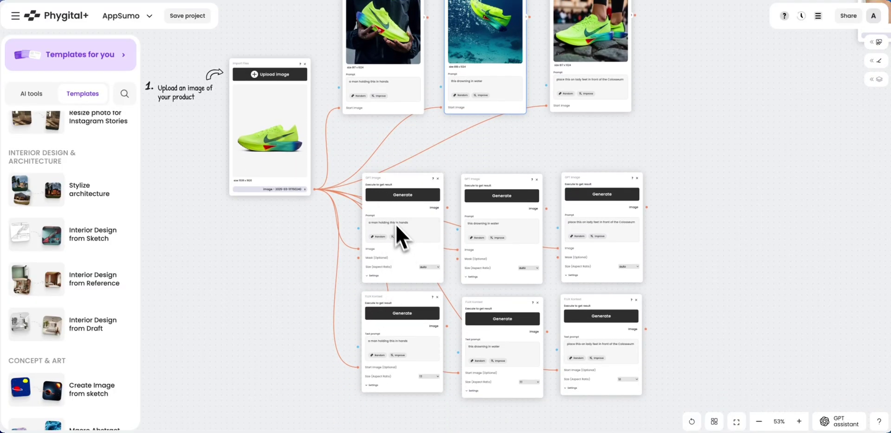
{"action": "scroll", "coordinate": [395, 223], "scroll_direction": "up", "scroll_amount": 1}
{"action": "scroll", "coordinate": [370, 111], "scroll_direction": "up", "scroll_amount": 3}
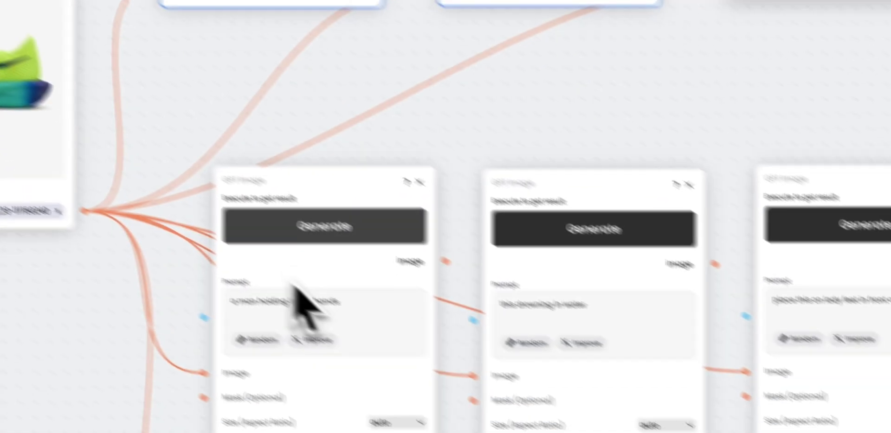
- Start generating all three GPT Image shoe shots
{"action": "left_click", "coordinate": [271, 199]}
{"action": "left_click", "coordinate": [478, 209]}
{"action": "left_click", "coordinate": [700, 189]}
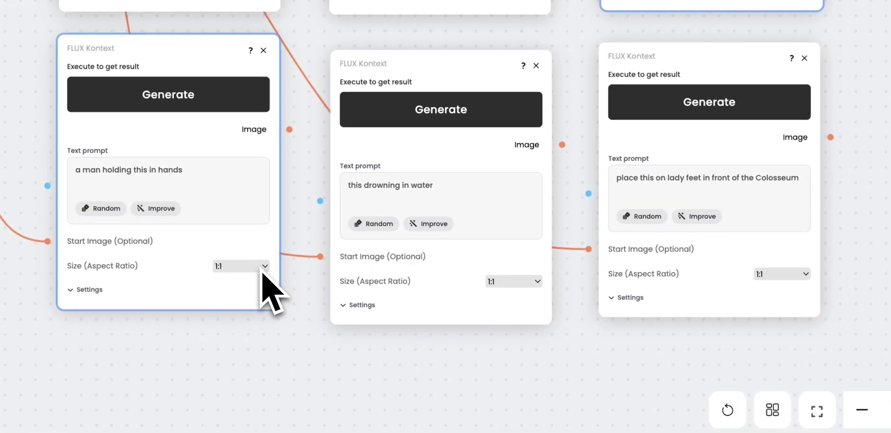
- Set all three FLUX Kontext nodes to a 3:2 aspect ratio and generate them
{"action": "left_click", "coordinate": [263, 273]}
{"action": "left_click", "coordinate": [243, 290]}
{"action": "left_click", "coordinate": [514, 281]}
{"action": "left_click", "coordinate": [511, 302]}
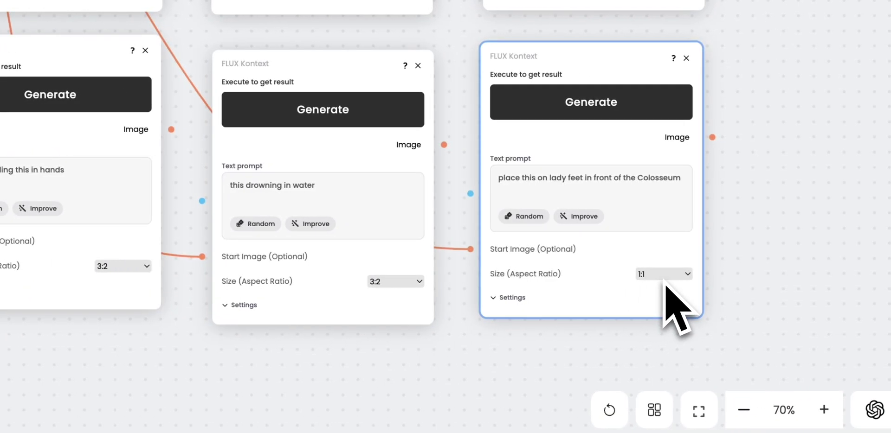
{"action": "left_click", "coordinate": [668, 276]}
{"action": "left_click", "coordinate": [658, 296]}
{"action": "left_click", "coordinate": [259, 183]}
{"action": "left_click", "coordinate": [534, 188]}
{"action": "left_click", "coordinate": [617, 199]}
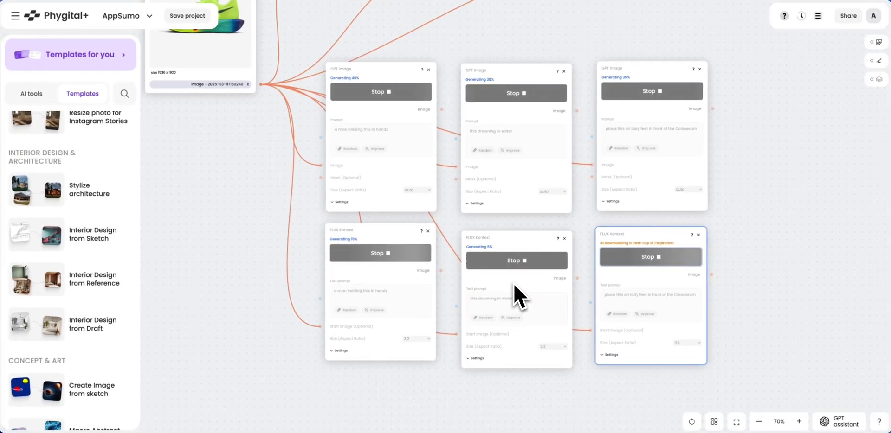
- Move the FLUX Kontext, Colosseum and man-holding-shoe cards lower on the canvas
{"action": "scroll", "coordinate": [513, 285], "scroll_direction": "up", "scroll_amount": 1}
{"action": "scroll", "coordinate": [513, 284], "scroll_direction": "up", "scroll_amount": 5}
{"action": "scroll", "coordinate": [514, 283], "scroll_direction": "up", "scroll_amount": 2}
{"action": "scroll", "coordinate": [514, 283], "scroll_direction": "up", "scroll_amount": 3}
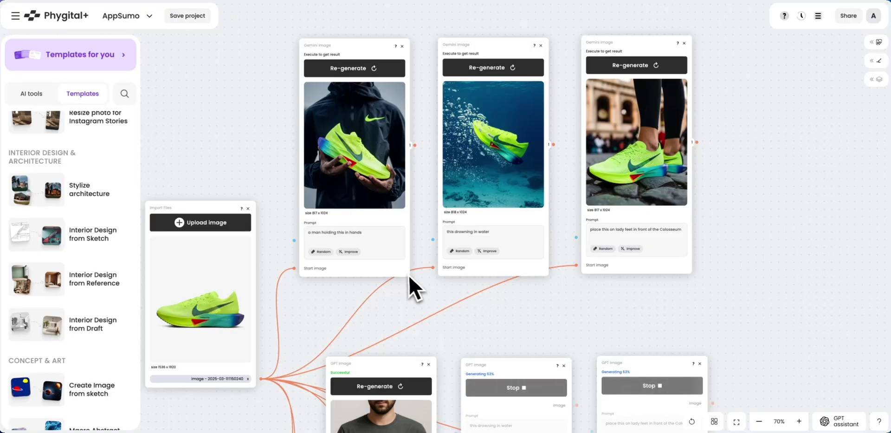
{"action": "scroll", "coordinate": [406, 283], "scroll_direction": "down", "scroll_amount": 3}
{"action": "scroll", "coordinate": [404, 279], "scroll_direction": "up", "scroll_amount": 2}
{"action": "scroll", "coordinate": [392, 301], "scroll_direction": "down", "scroll_amount": 3}
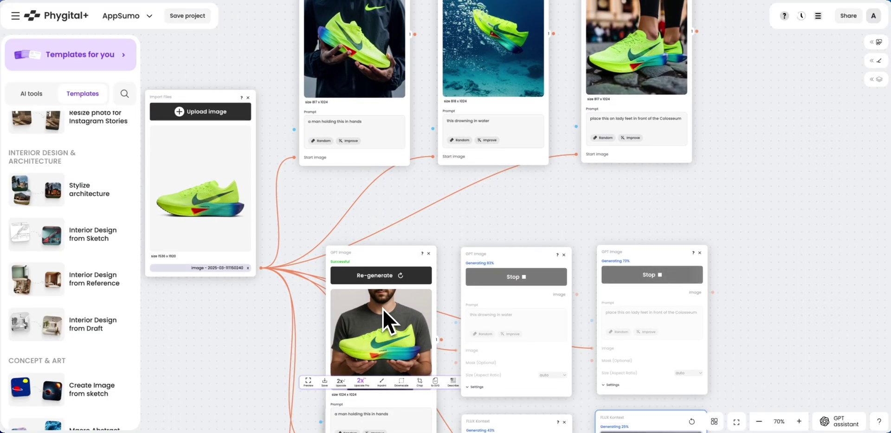
{"action": "scroll", "coordinate": [383, 307], "scroll_direction": "up", "scroll_amount": 2}
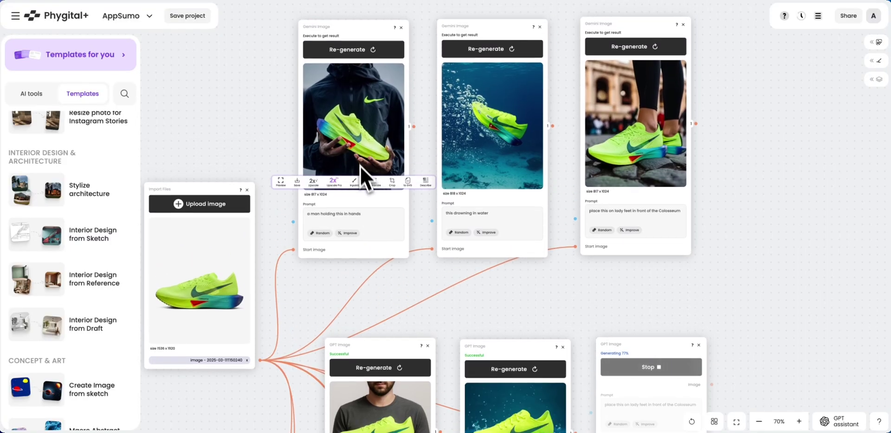
{"action": "scroll", "coordinate": [362, 172], "scroll_direction": "down", "scroll_amount": 3}
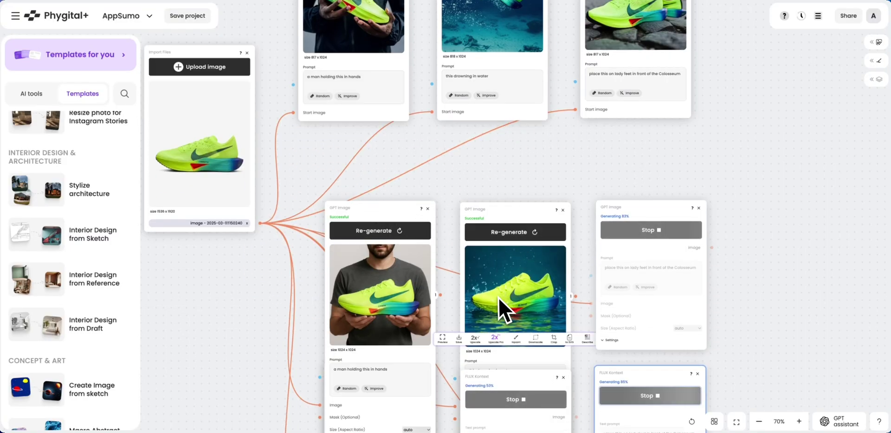
{"action": "scroll", "coordinate": [494, 292], "scroll_direction": "up", "scroll_amount": 1}
{"action": "scroll", "coordinate": [493, 292], "scroll_direction": "up", "scroll_amount": 3}
{"action": "scroll", "coordinate": [494, 292], "scroll_direction": "down", "scroll_amount": 5}
{"action": "scroll", "coordinate": [497, 299], "scroll_direction": "down", "scroll_amount": 2}
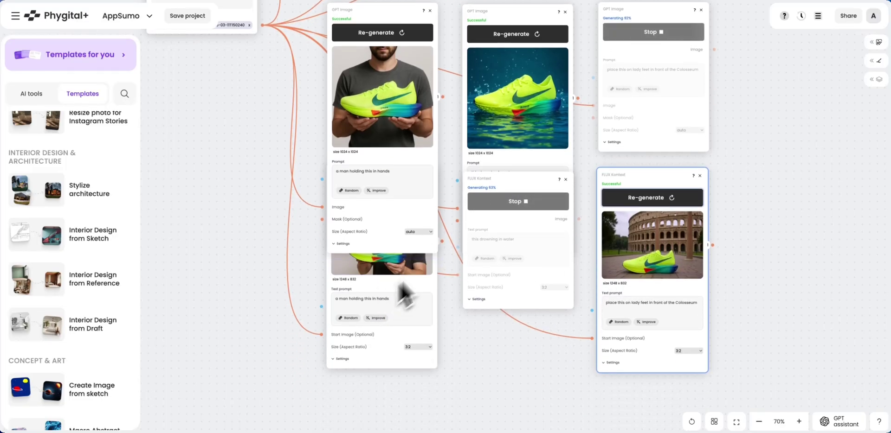
{"action": "left_click_drag", "start_coordinate": [508, 309], "coordinate": [510, 347]}
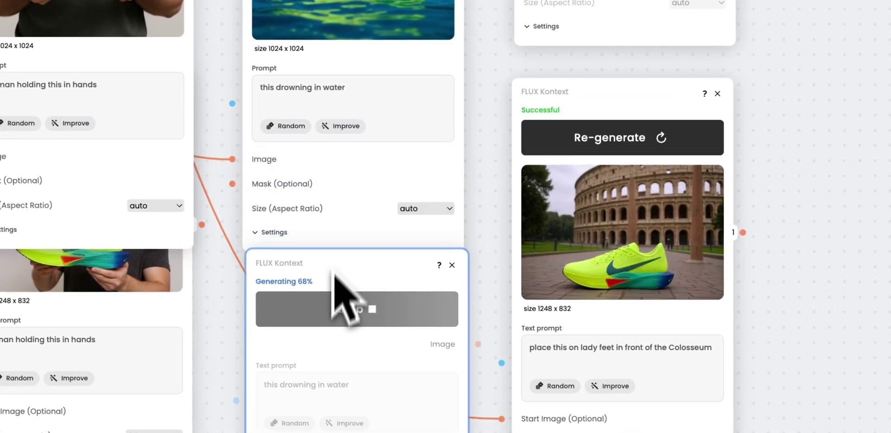
{"action": "left_click_drag", "start_coordinate": [335, 185], "coordinate": [333, 343]}
{"action": "left_click_drag", "start_coordinate": [616, 123], "coordinate": [624, 206]}
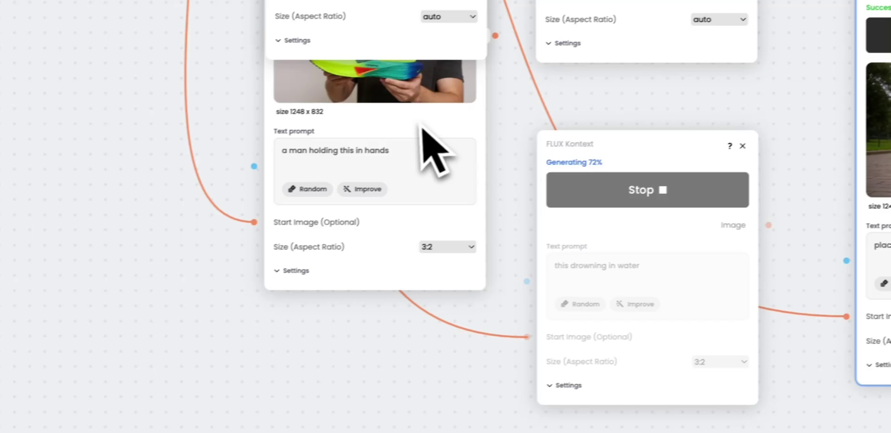
{"action": "left_click_drag", "start_coordinate": [427, 149], "coordinate": [429, 371]}
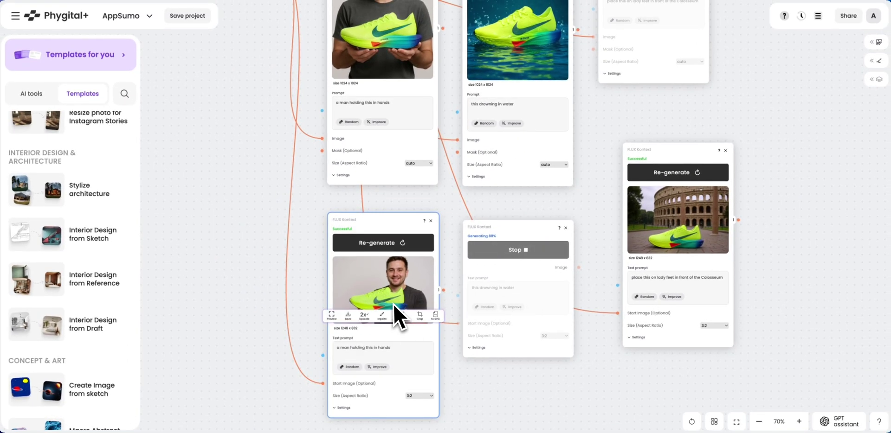
- Regenerate the shoe-in-water, Colosseum and man-holding-shoe images
{"action": "scroll", "coordinate": [400, 267], "scroll_direction": "up", "scroll_amount": 3}
{"action": "scroll", "coordinate": [401, 266], "scroll_direction": "up", "scroll_amount": 3}
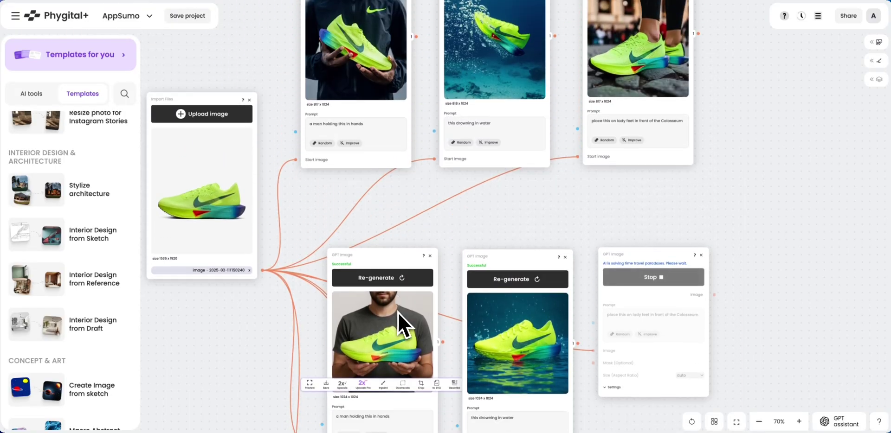
{"action": "scroll", "coordinate": [398, 313], "scroll_direction": "down", "scroll_amount": 8}
{"action": "left_click", "coordinate": [654, 175]}
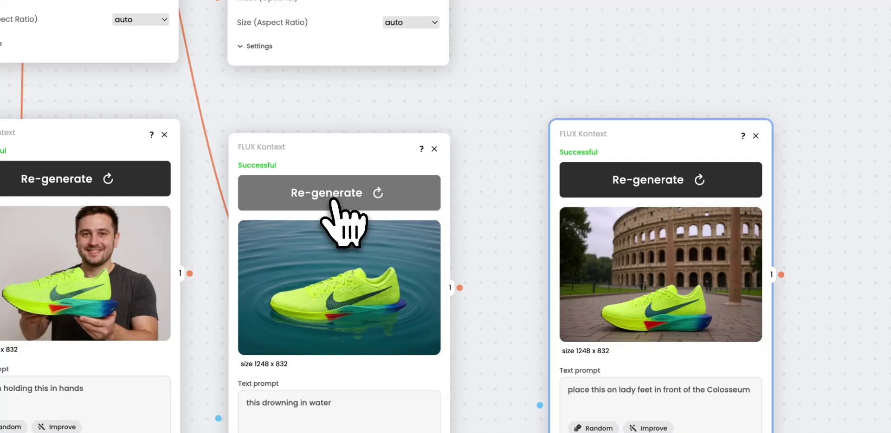
{"action": "left_click", "coordinate": [338, 195]}
{"action": "left_click", "coordinate": [661, 183]}
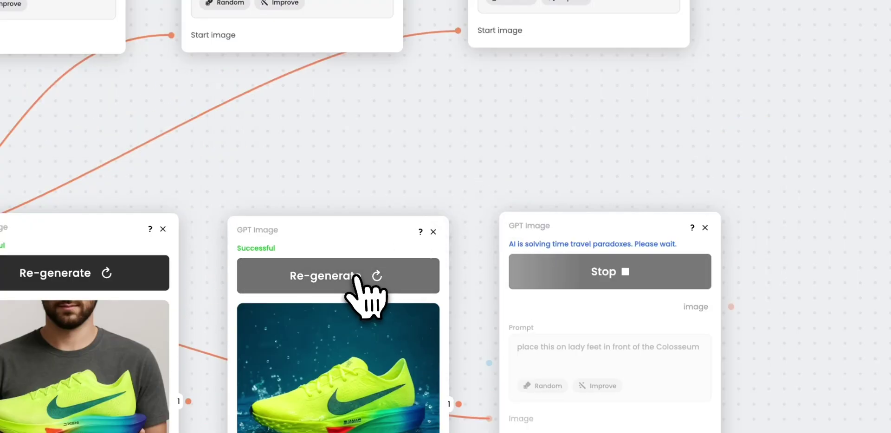
{"action": "left_click", "coordinate": [364, 294]}
{"action": "left_click", "coordinate": [407, 167]}
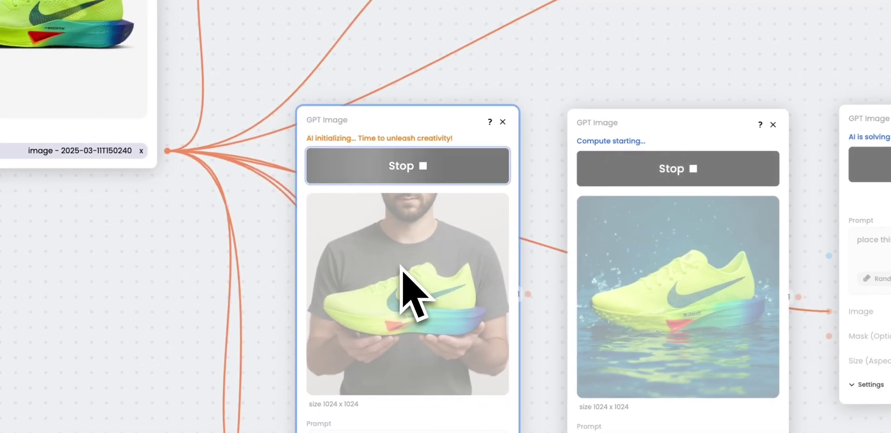
- Scroll the canvas over to the woman-and-bunny Compose workflow
{"action": "scroll", "coordinate": [408, 279], "scroll_direction": "down", "scroll_amount": 5}
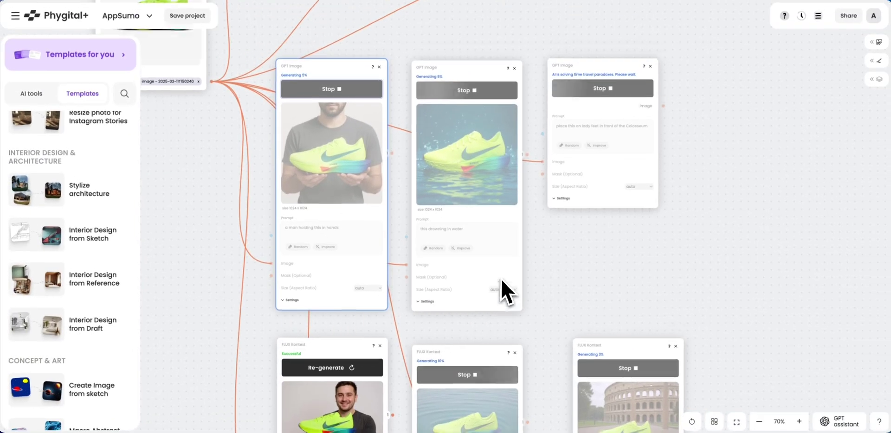
{"action": "scroll", "coordinate": [501, 280], "scroll_direction": "down", "scroll_amount": 3}
{"action": "scroll", "coordinate": [501, 279], "scroll_direction": "down", "scroll_amount": 3}
{"action": "scroll", "coordinate": [501, 279], "scroll_direction": "up", "scroll_amount": 5}
{"action": "scroll", "coordinate": [501, 279], "scroll_direction": "up", "scroll_amount": 1}
{"action": "scroll", "coordinate": [501, 278], "scroll_direction": "right", "scroll_amount": 5}
{"action": "scroll", "coordinate": [501, 279], "scroll_direction": "up", "scroll_amount": 5}
{"action": "scroll", "coordinate": [501, 280], "scroll_direction": "right", "scroll_amount": 2}
{"action": "scroll", "coordinate": [501, 280], "scroll_direction": "right", "scroll_amount": 3}
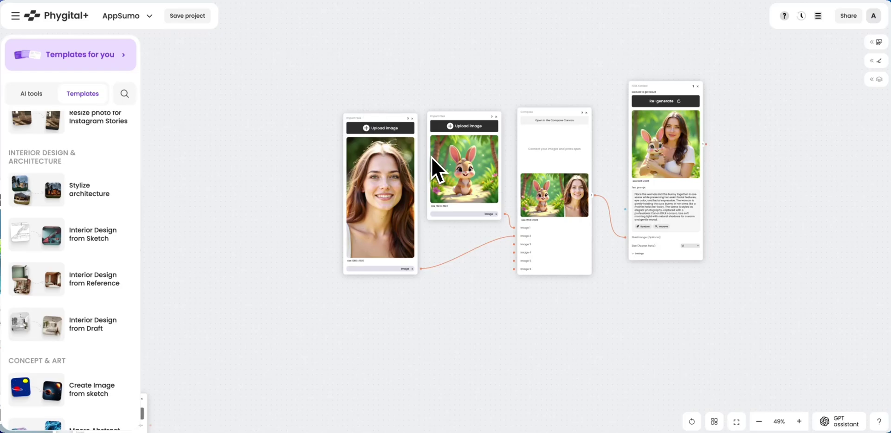
- Pan around the woman-and-bunny compose result to inspect it
{"action": "scroll", "coordinate": [432, 158], "scroll_direction": "right", "scroll_amount": 1}
{"action": "scroll", "coordinate": [431, 160], "scroll_direction": "up", "scroll_amount": 2}
{"action": "scroll", "coordinate": [433, 159], "scroll_direction": "right", "scroll_amount": 1}
{"action": "scroll", "coordinate": [433, 167], "scroll_direction": "right", "scroll_amount": 3}
{"action": "scroll", "coordinate": [326, 190], "scroll_direction": "left", "scroll_amount": 2}
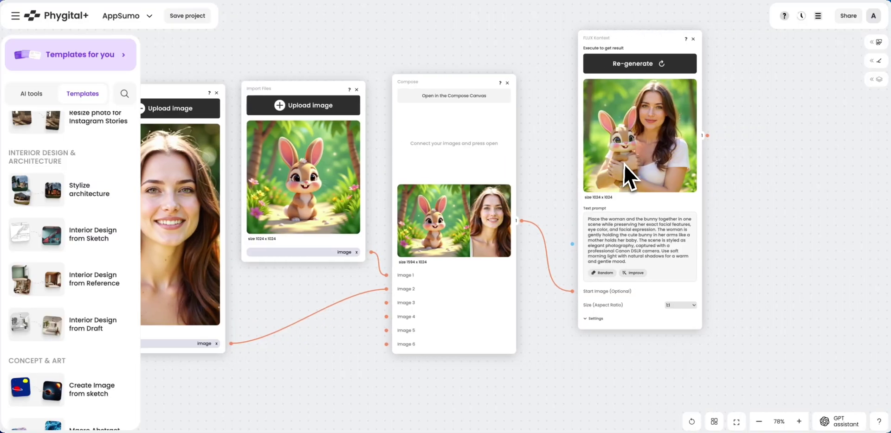
{"action": "scroll", "coordinate": [626, 163], "scroll_direction": "right", "scroll_amount": 2}
- Scroll down and right past the suitcase-removal beach workflow to the hair-restyling portraits
{"action": "scroll", "coordinate": [625, 163], "scroll_direction": "down", "scroll_amount": 1}
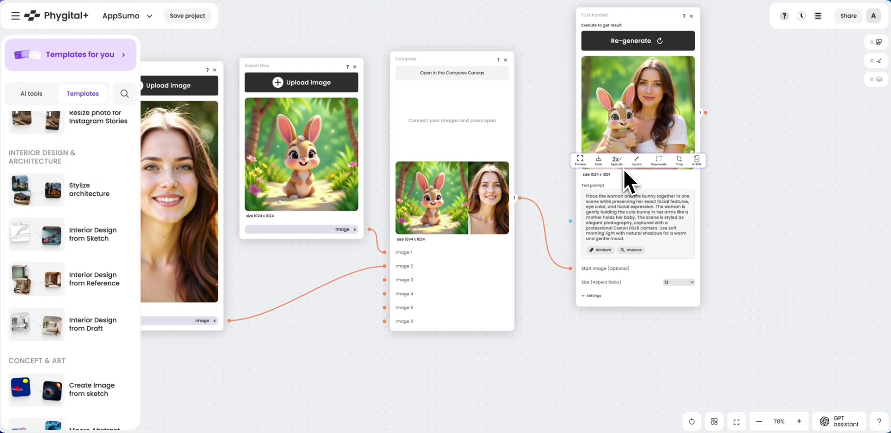
{"action": "scroll", "coordinate": [624, 172], "scroll_direction": "down", "scroll_amount": 2}
{"action": "scroll", "coordinate": [624, 174], "scroll_direction": "down", "scroll_amount": 5}
{"action": "scroll", "coordinate": [624, 172], "scroll_direction": "down", "scroll_amount": 2}
{"action": "scroll", "coordinate": [624, 172], "scroll_direction": "right", "scroll_amount": 1}
{"action": "scroll", "coordinate": [624, 172], "scroll_direction": "right", "scroll_amount": 3}
{"action": "scroll", "coordinate": [622, 174], "scroll_direction": "right", "scroll_amount": 6}
{"action": "scroll", "coordinate": [622, 174], "scroll_direction": "down", "scroll_amount": 2}
{"action": "scroll", "coordinate": [603, 190], "scroll_direction": "right", "scroll_amount": 1}
{"action": "scroll", "coordinate": [603, 190], "scroll_direction": "down", "scroll_amount": 1}
{"action": "scroll", "coordinate": [571, 204], "scroll_direction": "up", "scroll_amount": 4}
- Zoom in on the blonde and bangs-bob hair-edit cards of the pink-haired woman
{"action": "scroll", "coordinate": [492, 243], "scroll_direction": "up", "scroll_amount": 1}
{"action": "scroll", "coordinate": [478, 241], "scroll_direction": "up", "scroll_amount": 5}
{"action": "scroll", "coordinate": [478, 241], "scroll_direction": "up", "scroll_amount": 1}
{"action": "scroll", "coordinate": [478, 241], "scroll_direction": "up", "scroll_amount": 1}
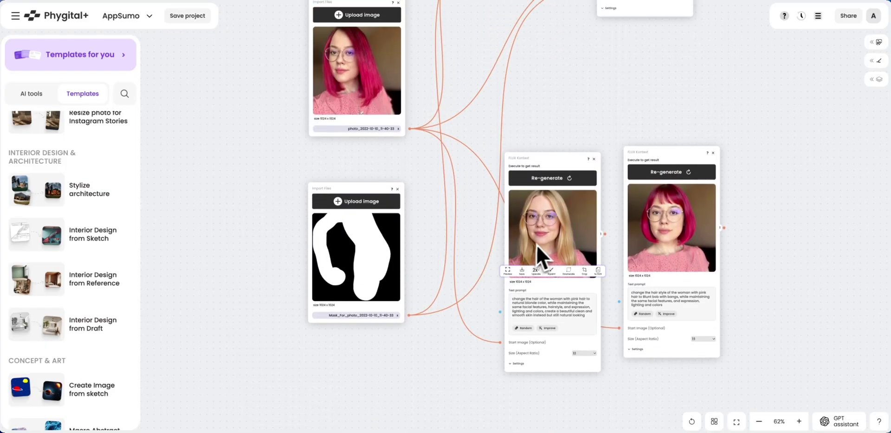
{"action": "scroll", "coordinate": [553, 229], "scroll_direction": "up", "scroll_amount": 1}
{"action": "scroll", "coordinate": [534, 242], "scroll_direction": "up", "scroll_amount": 2}
{"action": "scroll", "coordinate": [560, 316], "scroll_direction": "up", "scroll_amount": 1}
{"action": "scroll", "coordinate": [557, 298], "scroll_direction": "down", "scroll_amount": 3}
{"action": "scroll", "coordinate": [553, 302], "scroll_direction": "up", "scroll_amount": 4}
{"action": "scroll", "coordinate": [552, 302], "scroll_direction": "up", "scroll_amount": 1}
{"action": "scroll", "coordinate": [635, 241], "scroll_direction": "down", "scroll_amount": 1}
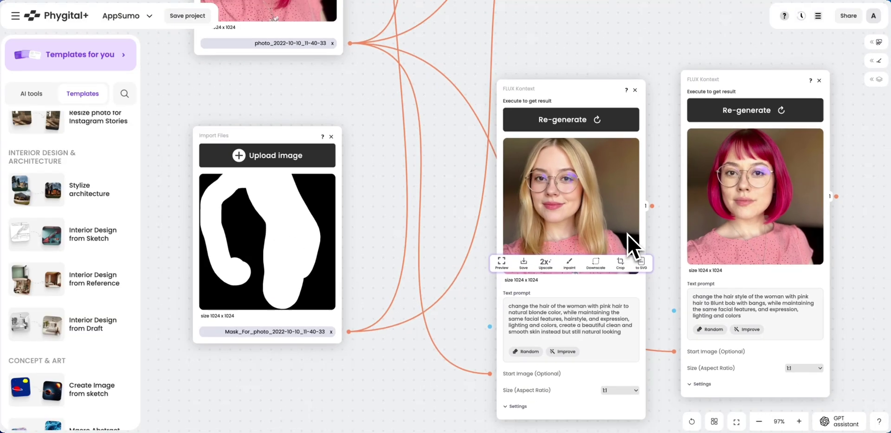
{"action": "scroll", "coordinate": [631, 237], "scroll_direction": "down", "scroll_amount": 2}
{"action": "scroll", "coordinate": [627, 235], "scroll_direction": "up", "scroll_amount": 3}
{"action": "scroll", "coordinate": [626, 235], "scroll_direction": "up", "scroll_amount": 3}
{"action": "scroll", "coordinate": [625, 235], "scroll_direction": "up", "scroll_amount": 3}
- Zoom out and scroll right to the white-to-neon-green sneaker morph video workflow
{"action": "scroll", "coordinate": [620, 245], "scroll_direction": "down", "scroll_amount": 1}
{"action": "scroll", "coordinate": [618, 237], "scroll_direction": "down", "scroll_amount": 5}
{"action": "scroll", "coordinate": [623, 232], "scroll_direction": "right", "scroll_amount": 1}
{"action": "scroll", "coordinate": [622, 232], "scroll_direction": "right", "scroll_amount": 3}
{"action": "scroll", "coordinate": [623, 232], "scroll_direction": "right", "scroll_amount": 2}
{"action": "scroll", "coordinate": [622, 232], "scroll_direction": "up", "scroll_amount": 5}
{"action": "scroll", "coordinate": [609, 232], "scroll_direction": "down", "scroll_amount": 1}
{"action": "scroll", "coordinate": [608, 232], "scroll_direction": "down", "scroll_amount": 2}
{"action": "scroll", "coordinate": [608, 233], "scroll_direction": "down", "scroll_amount": 1}
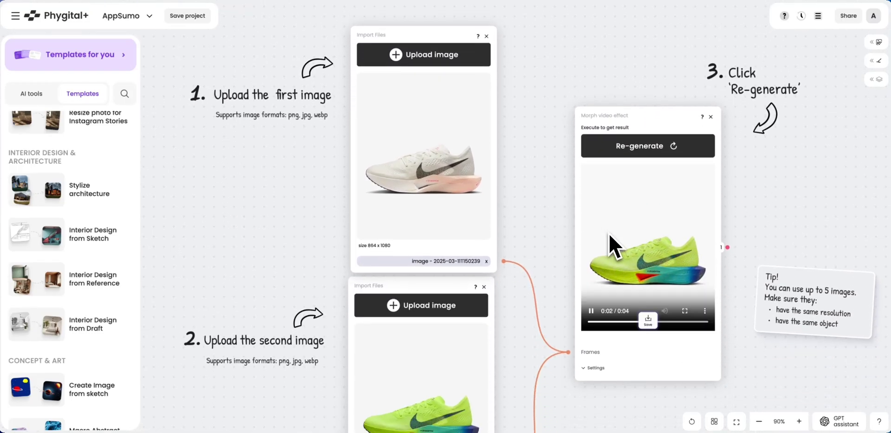
{"action": "scroll", "coordinate": [609, 233], "scroll_direction": "down", "scroll_amount": 1}
{"action": "scroll", "coordinate": [609, 234], "scroll_direction": "down", "scroll_amount": 1}
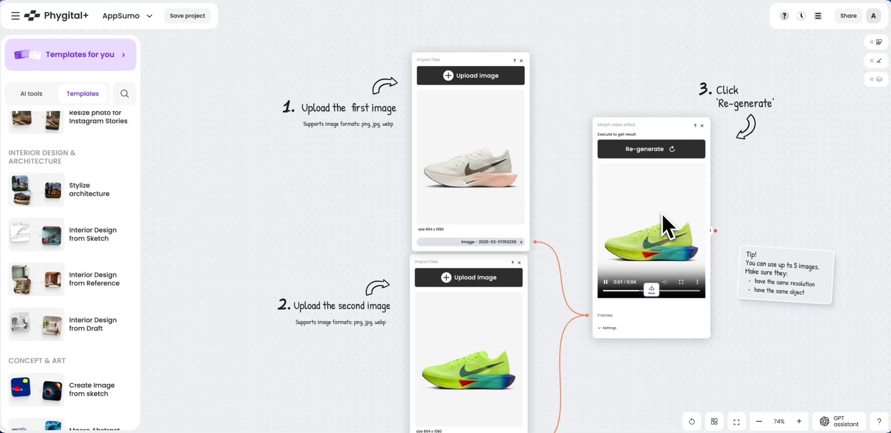
{"action": "scroll", "coordinate": [654, 217], "scroll_direction": "down", "scroll_amount": 1}
{"action": "scroll", "coordinate": [653, 217], "scroll_direction": "down", "scroll_amount": 3}
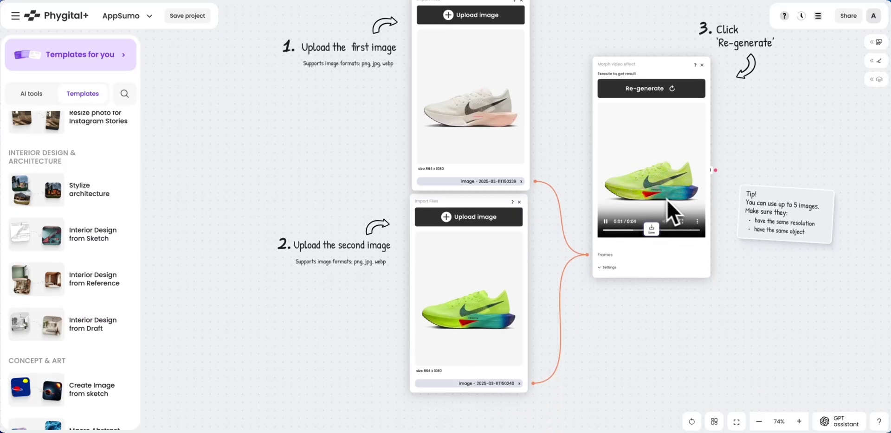
{"action": "scroll", "coordinate": [602, 252], "scroll_direction": "down", "scroll_amount": 3}
{"action": "scroll", "coordinate": [603, 253], "scroll_direction": "down", "scroll_amount": 1}
{"action": "scroll", "coordinate": [599, 241], "scroll_direction": "down", "scroll_amount": 1}
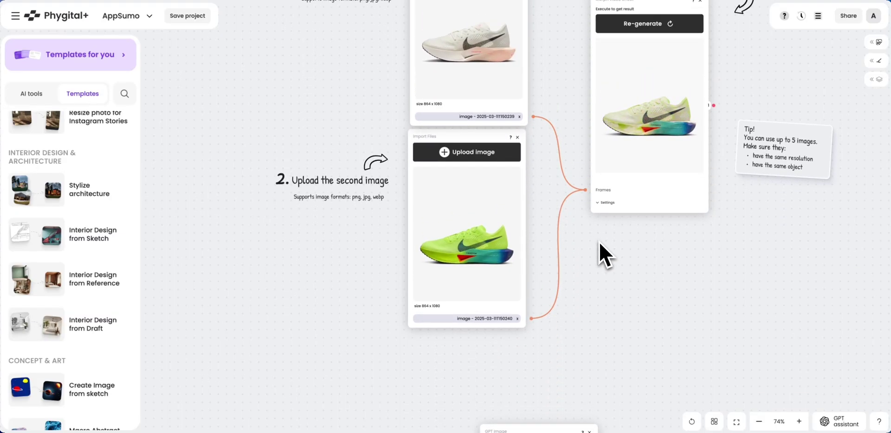
- Pan across the car and text-bubble gradient-style icon results
{"action": "scroll", "coordinate": [600, 242], "scroll_direction": "down", "scroll_amount": 5}
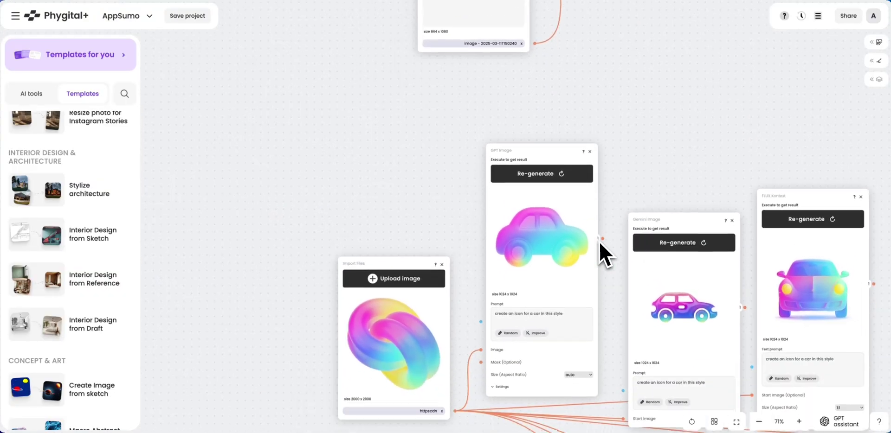
{"action": "scroll", "coordinate": [599, 241], "scroll_direction": "down", "scroll_amount": 3}
{"action": "scroll", "coordinate": [600, 241], "scroll_direction": "down", "scroll_amount": 2}
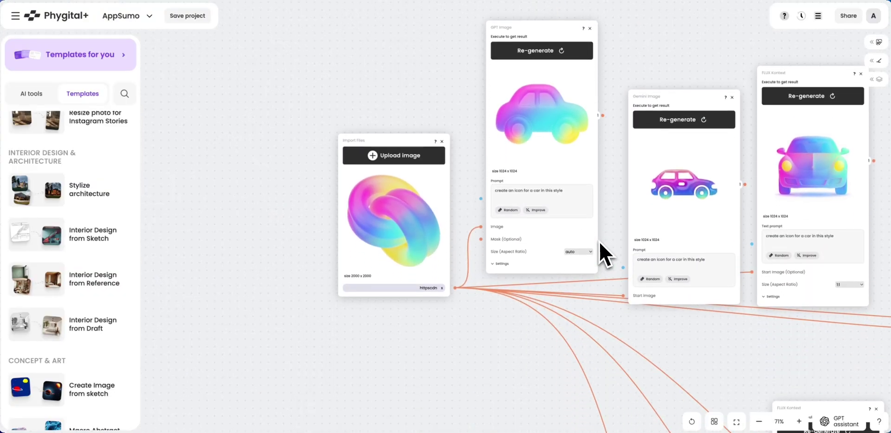
{"action": "scroll", "coordinate": [599, 241], "scroll_direction": "right", "scroll_amount": 2}
{"action": "scroll", "coordinate": [600, 241], "scroll_direction": "right", "scroll_amount": 1}
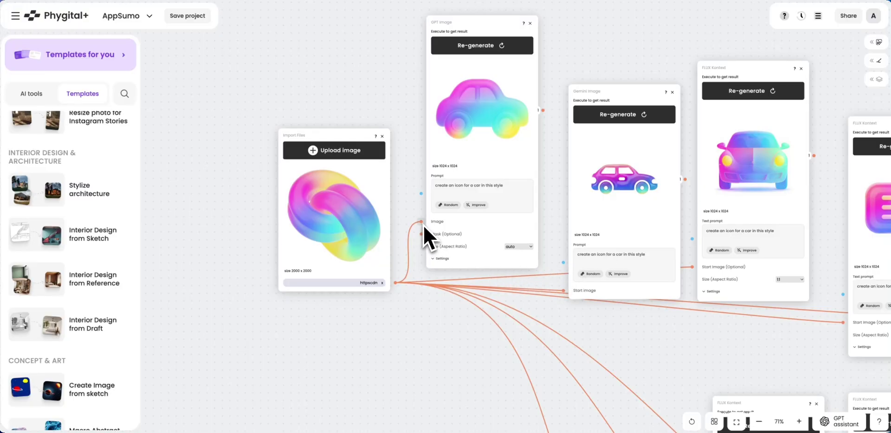
{"action": "scroll", "coordinate": [423, 225], "scroll_direction": "up", "scroll_amount": 1}
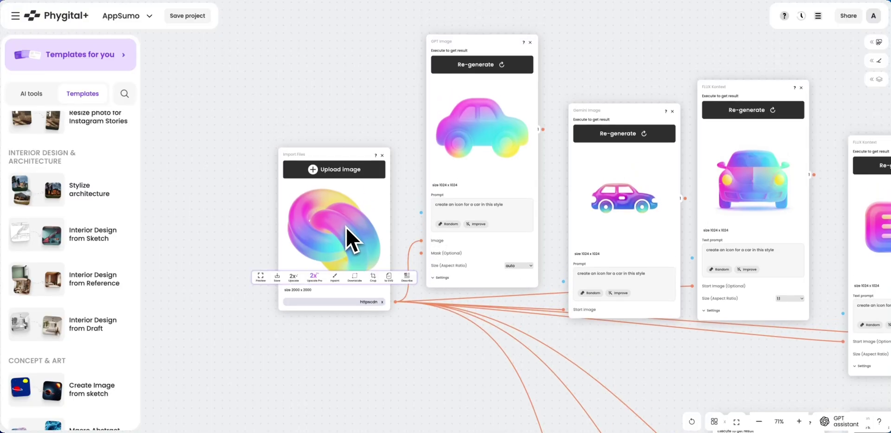
{"action": "scroll", "coordinate": [369, 227], "scroll_direction": "up", "scroll_amount": 1}
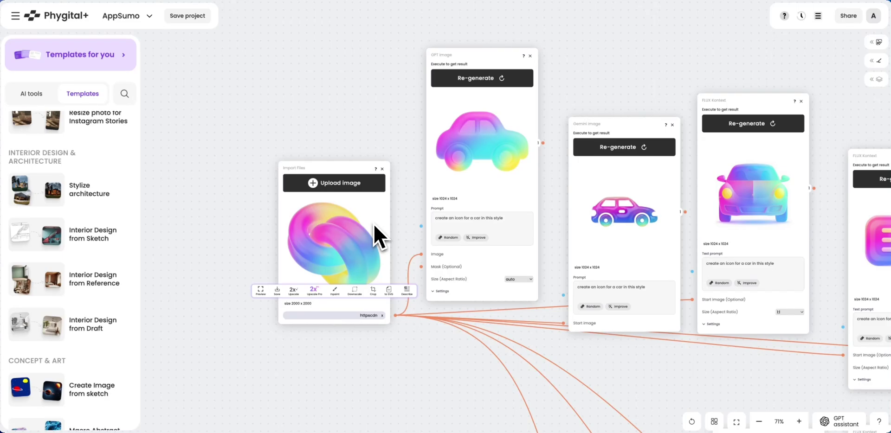
{"action": "scroll", "coordinate": [374, 223], "scroll_direction": "down", "scroll_amount": 2}
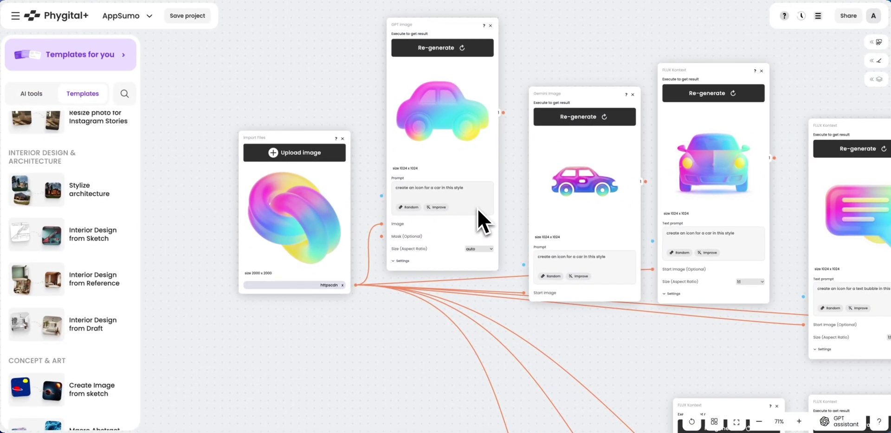
{"action": "scroll", "coordinate": [477, 208], "scroll_direction": "right", "scroll_amount": 3}
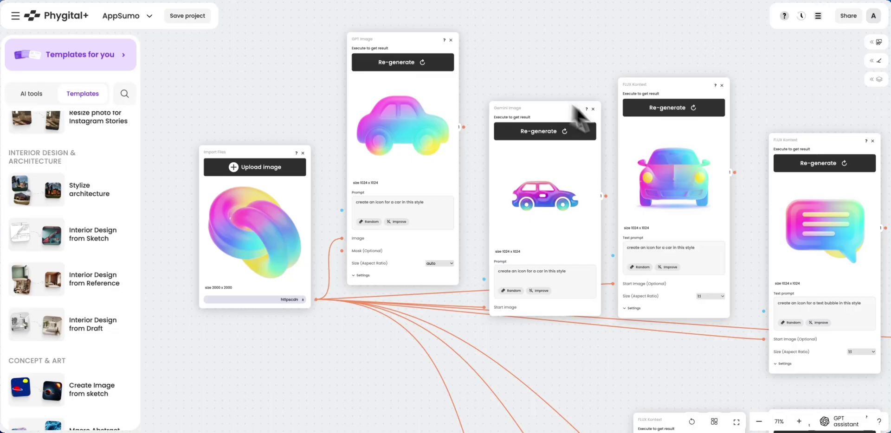
- Scroll down and right to the street-portrait FLUX-to-Runway animation workflow
{"action": "scroll", "coordinate": [320, 264], "scroll_direction": "down", "scroll_amount": 2}
{"action": "scroll", "coordinate": [514, 284], "scroll_direction": "right", "scroll_amount": 4}
{"action": "scroll", "coordinate": [525, 278], "scroll_direction": "down", "scroll_amount": 5}
{"action": "scroll", "coordinate": [524, 278], "scroll_direction": "right", "scroll_amount": 4}
{"action": "scroll", "coordinate": [518, 272], "scroll_direction": "down", "scroll_amount": 3}
{"action": "scroll", "coordinate": [518, 272], "scroll_direction": "down", "scroll_amount": 2}
{"action": "scroll", "coordinate": [640, 325], "scroll_direction": "right", "scroll_amount": 4}
{"action": "scroll", "coordinate": [652, 317], "scroll_direction": "up", "scroll_amount": 5}
{"action": "scroll", "coordinate": [651, 317], "scroll_direction": "up", "scroll_amount": 2}
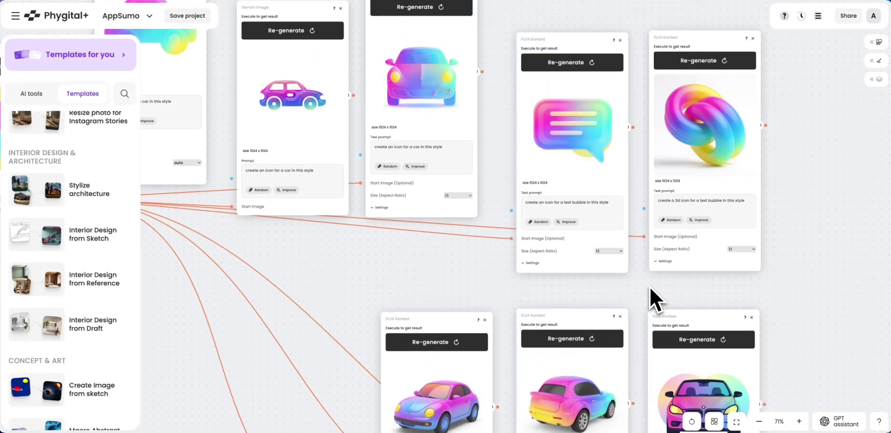
{"action": "scroll", "coordinate": [649, 284], "scroll_direction": "down", "scroll_amount": 1}
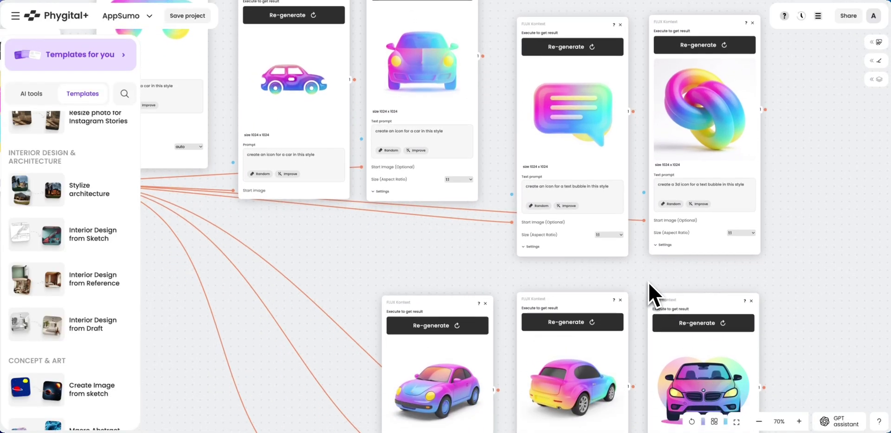
{"action": "scroll", "coordinate": [647, 283], "scroll_direction": "down", "scroll_amount": 3}
{"action": "scroll", "coordinate": [649, 282], "scroll_direction": "right", "scroll_amount": 2}
{"action": "scroll", "coordinate": [653, 289], "scroll_direction": "down", "scroll_amount": 1}
{"action": "scroll", "coordinate": [653, 294], "scroll_direction": "down", "scroll_amount": 5}
{"action": "scroll", "coordinate": [653, 293], "scroll_direction": "right", "scroll_amount": 3}
{"action": "scroll", "coordinate": [653, 293], "scroll_direction": "right", "scroll_amount": 3}
{"action": "scroll", "coordinate": [616, 239], "scroll_direction": "up", "scroll_amount": 3}
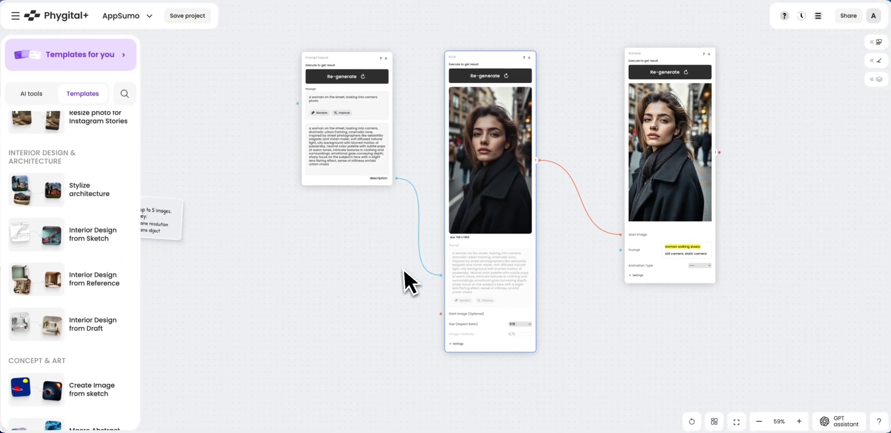
{"action": "scroll", "coordinate": [401, 271], "scroll_direction": "down", "scroll_amount": 3}
{"action": "scroll", "coordinate": [401, 270], "scroll_direction": "left", "scroll_amount": 5}
{"action": "scroll", "coordinate": [401, 271], "scroll_direction": "up", "scroll_amount": 4}
{"action": "scroll", "coordinate": [401, 270], "scroll_direction": "up", "scroll_amount": 2}
{"action": "scroll", "coordinate": [401, 270], "scroll_direction": "right", "scroll_amount": 2}
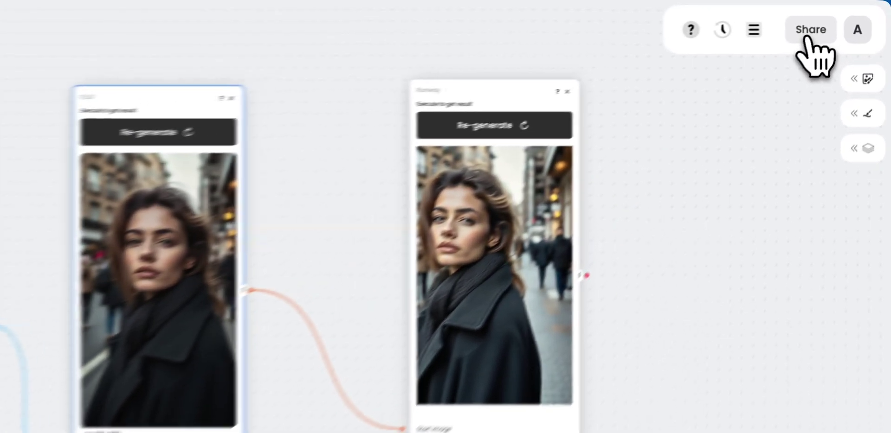
{"action": "left_click", "coordinate": [848, 17]}
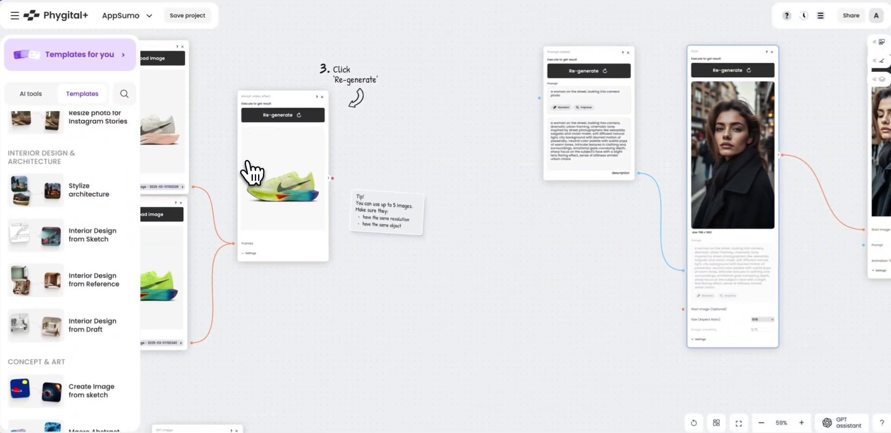
{"action": "scroll", "coordinate": [258, 169], "scroll_direction": "right", "scroll_amount": 10}
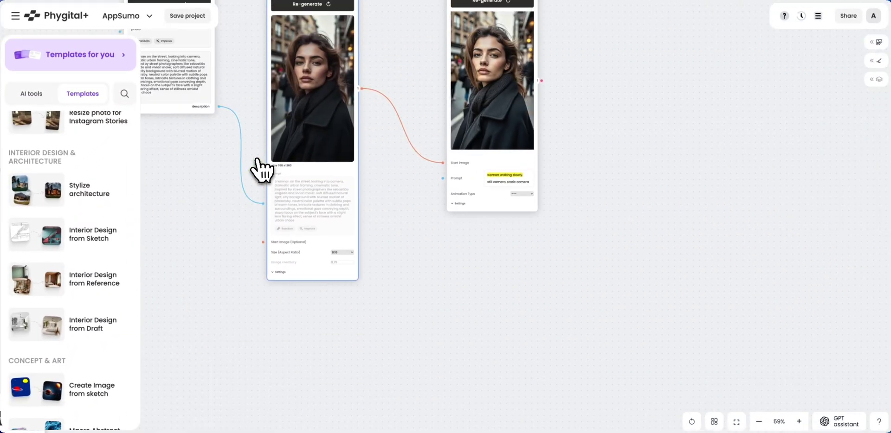